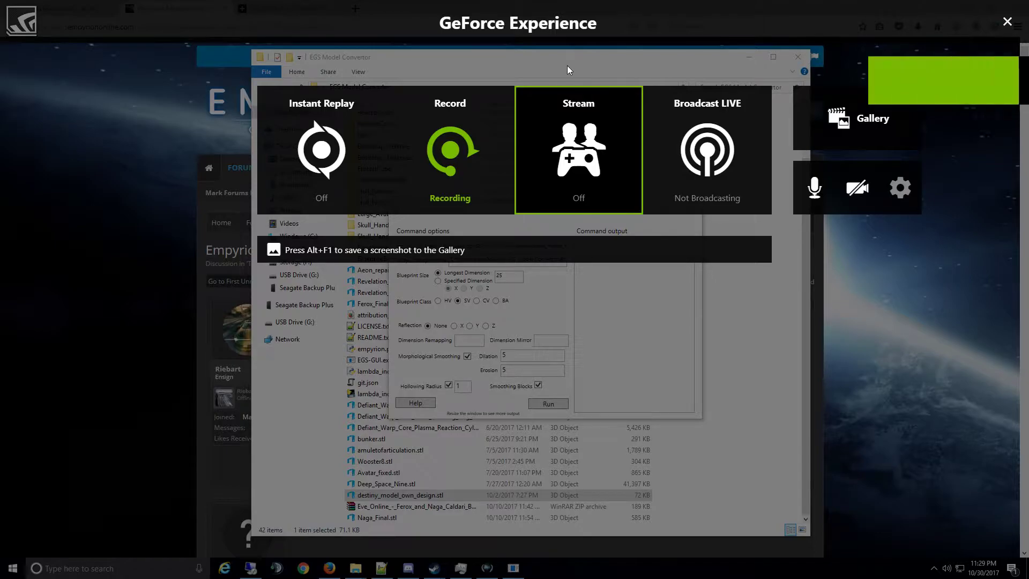
Step: Review the Empyrion Model Import Tool thread and the Replaceblocks COMMAND article, restore the article's web address, and put the browser away
{"action": "key", "text": "alt+z"}
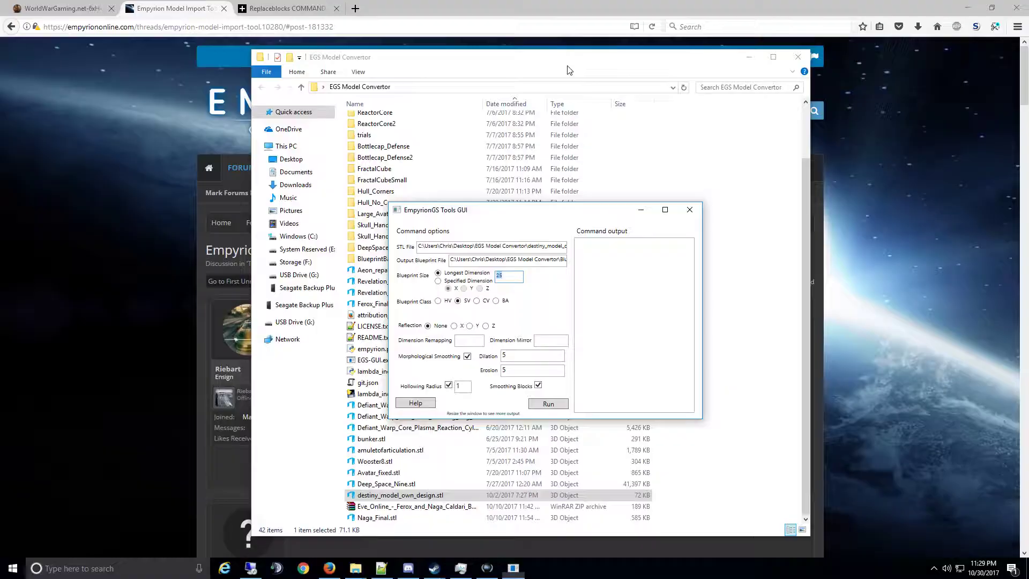
{"action": "left_click", "coordinate": [148, 201]}
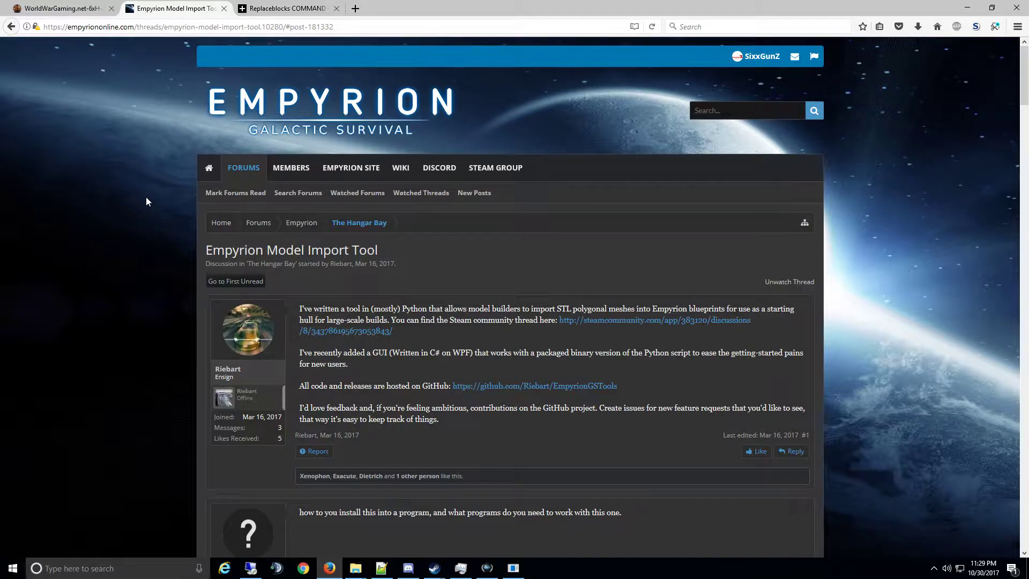
{"action": "left_click", "coordinate": [282, 7]}
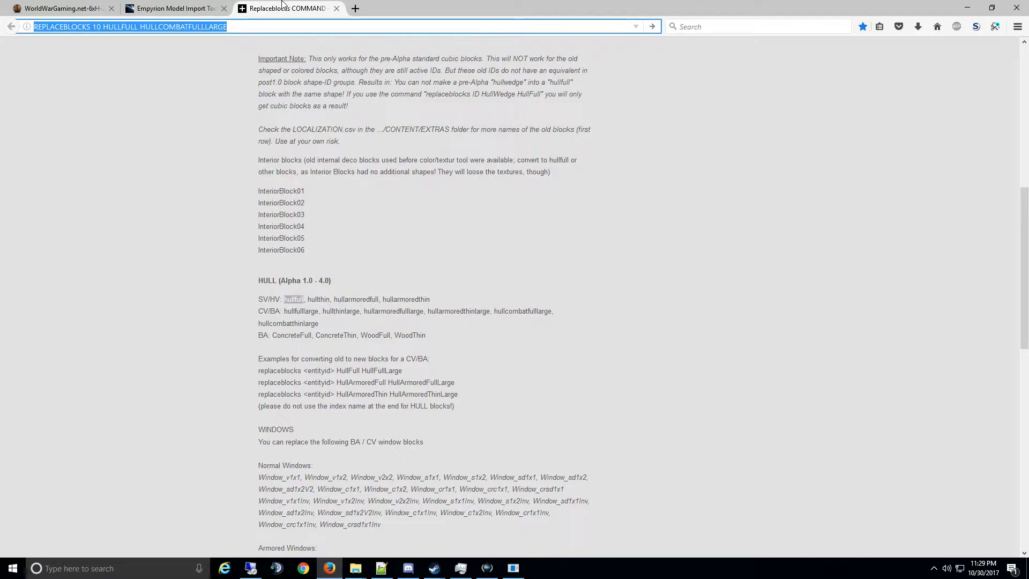
{"action": "left_click", "coordinate": [232, 67]}
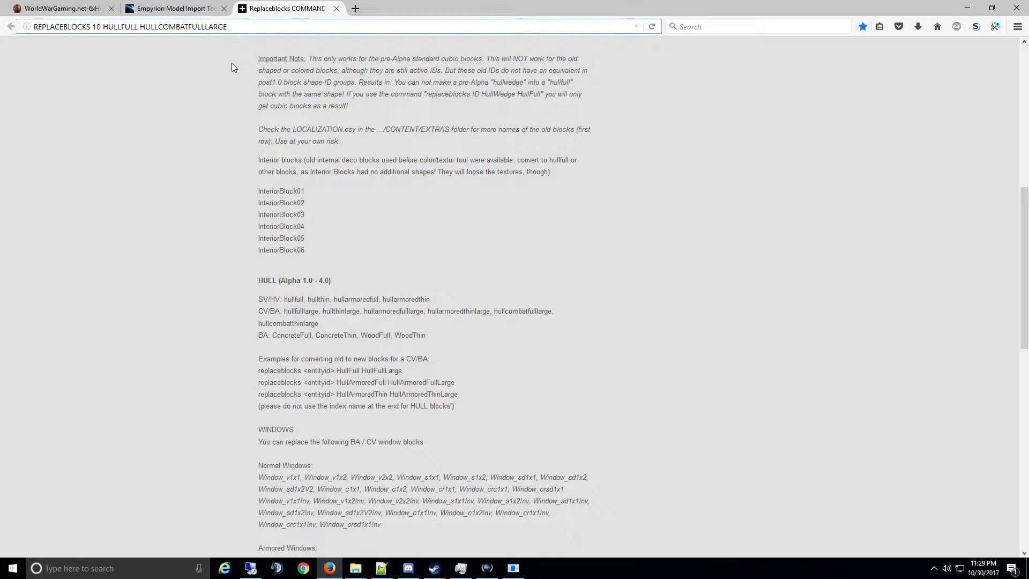
{"action": "left_click", "coordinate": [651, 27]}
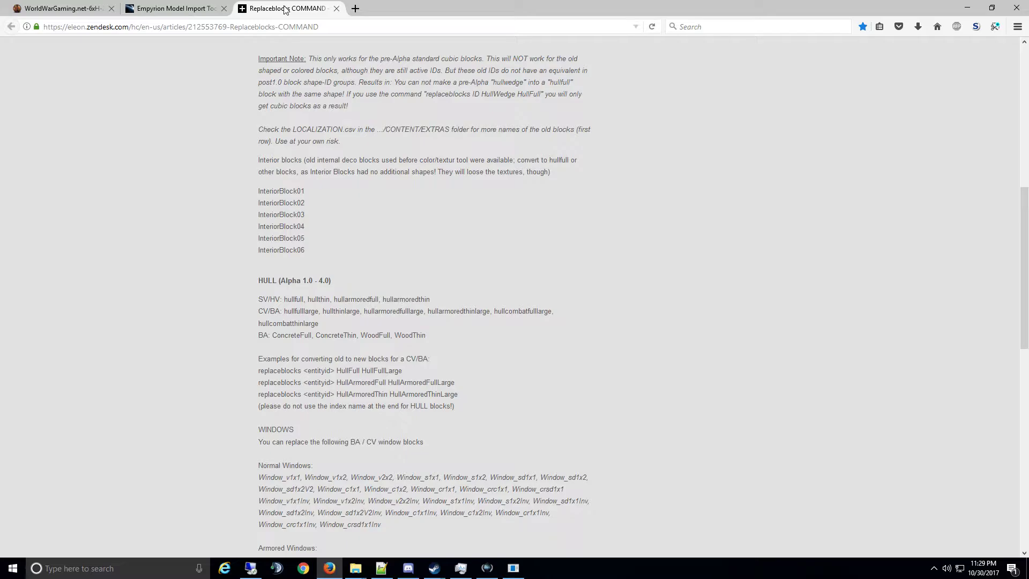
{"action": "left_click", "coordinate": [330, 568]}
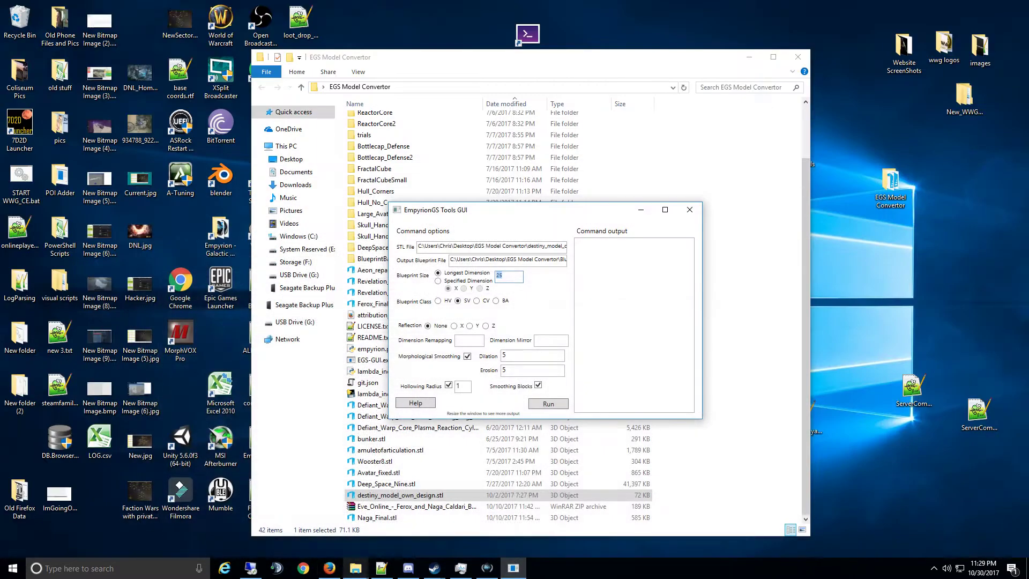
Step: Set the blueprint's longest dimension to 300 and its class to CV
{"action": "left_click_drag", "start_coordinate": [531, 216], "coordinate": [614, 251]}
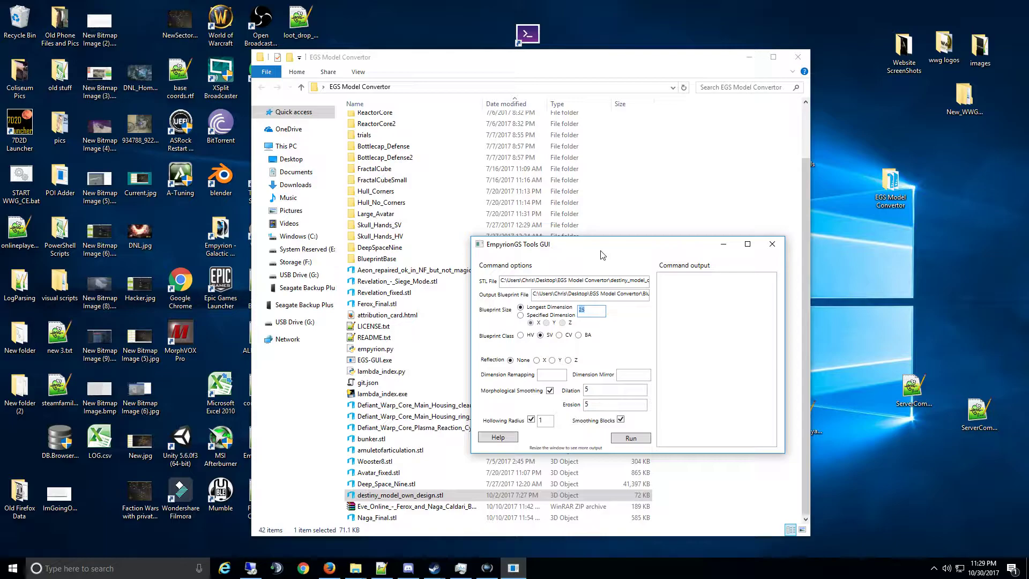
{"action": "type", "text": "300"}
{"action": "left_click", "coordinate": [559, 335]}
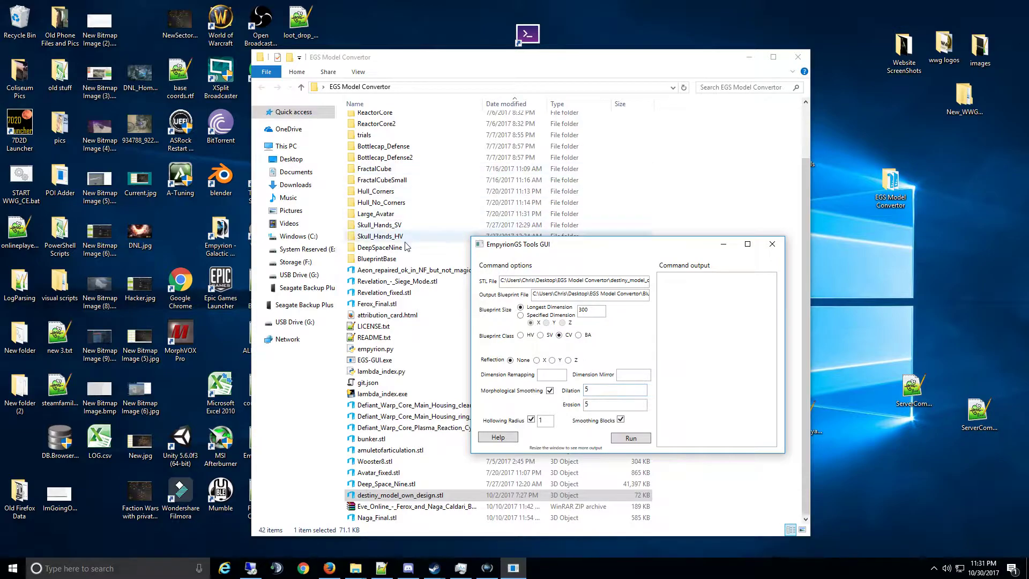
Step: Point out the BlueprintBase output folder and set the model conversion's hollowing radius to 2
{"action": "left_click", "coordinate": [428, 259]}
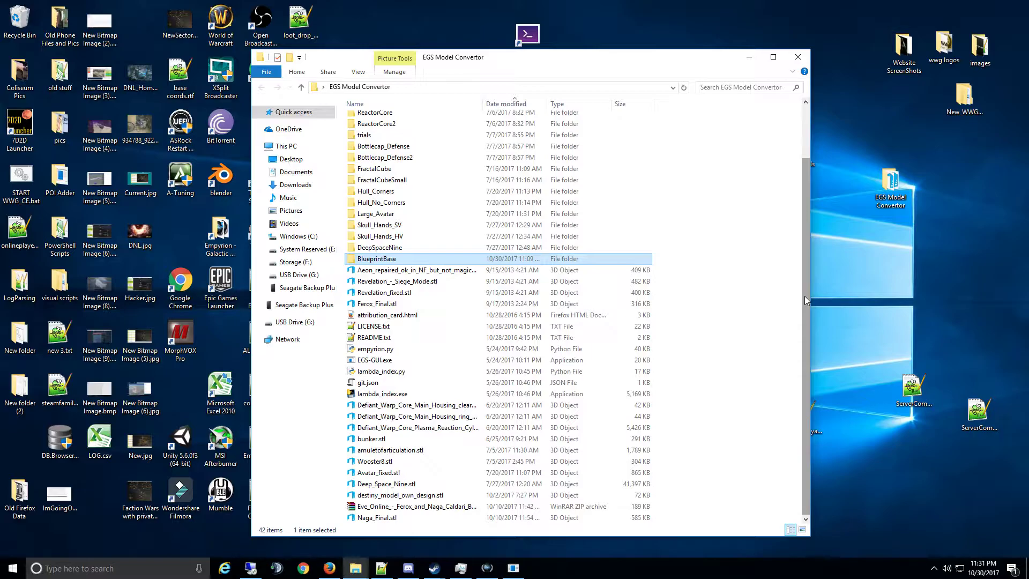
{"action": "left_click", "coordinate": [514, 572]}
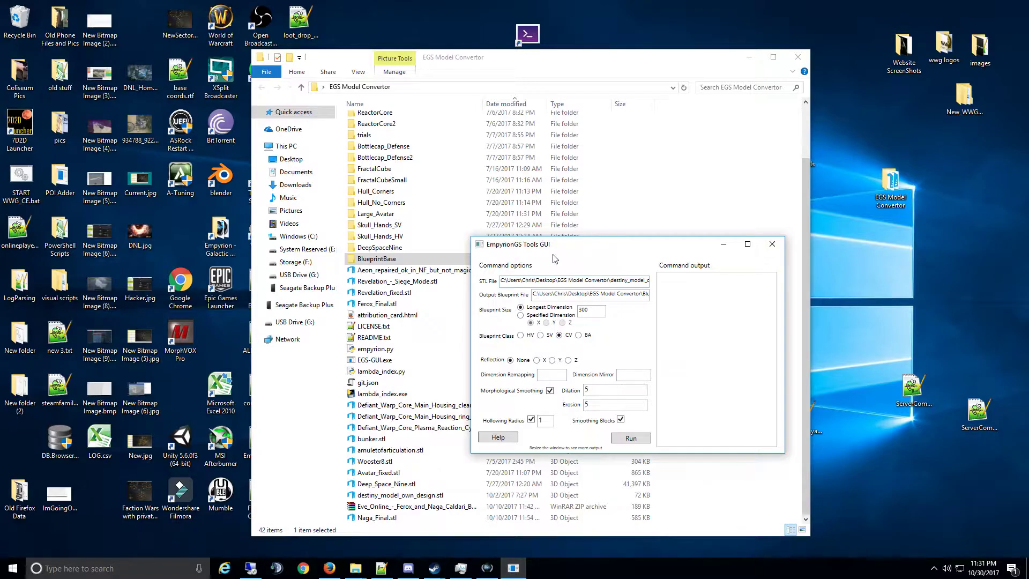
{"action": "left_click_drag", "start_coordinate": [568, 256], "coordinate": [493, 223]}
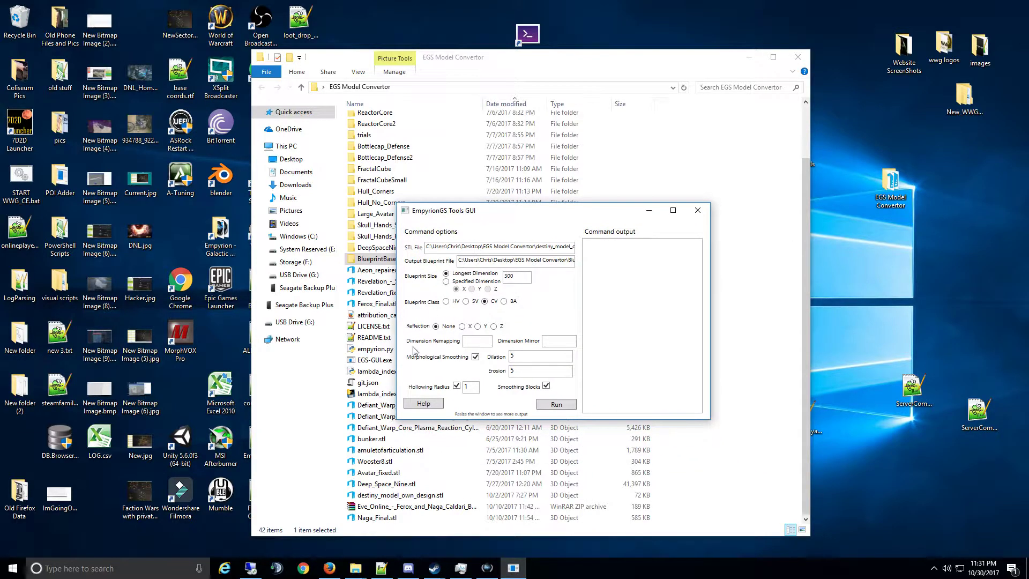
{"action": "double_click", "coordinate": [472, 387]}
{"action": "type", "text": "2"}
{"action": "double_click", "coordinate": [472, 385]}
{"action": "type", "text": "2"}
Step: Bring up the folder of saved Empyrion - Galactic Survival blueprints and look through its subfolders
{"action": "left_click", "coordinate": [649, 211]}
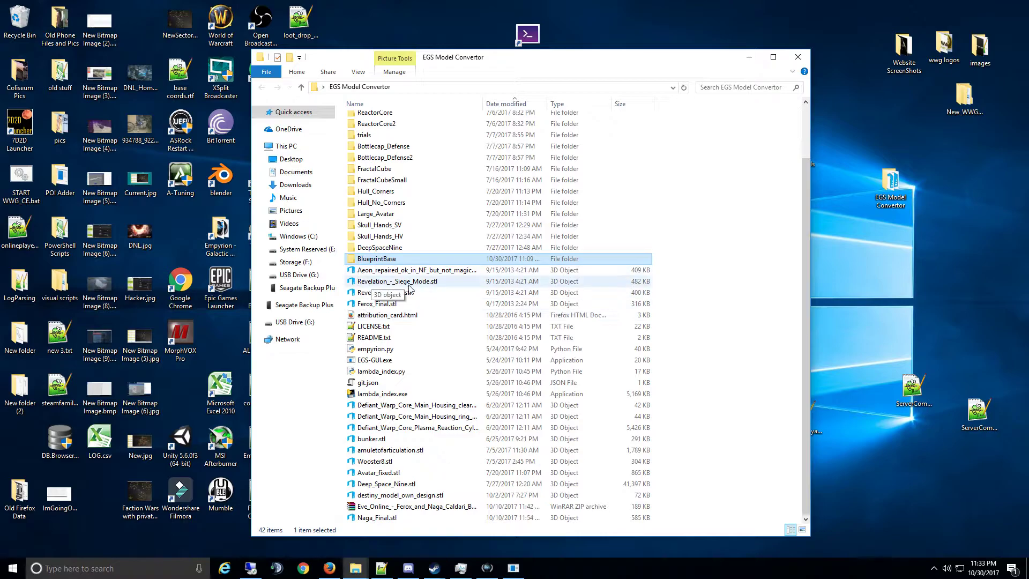
{"action": "left_click", "coordinate": [355, 568]}
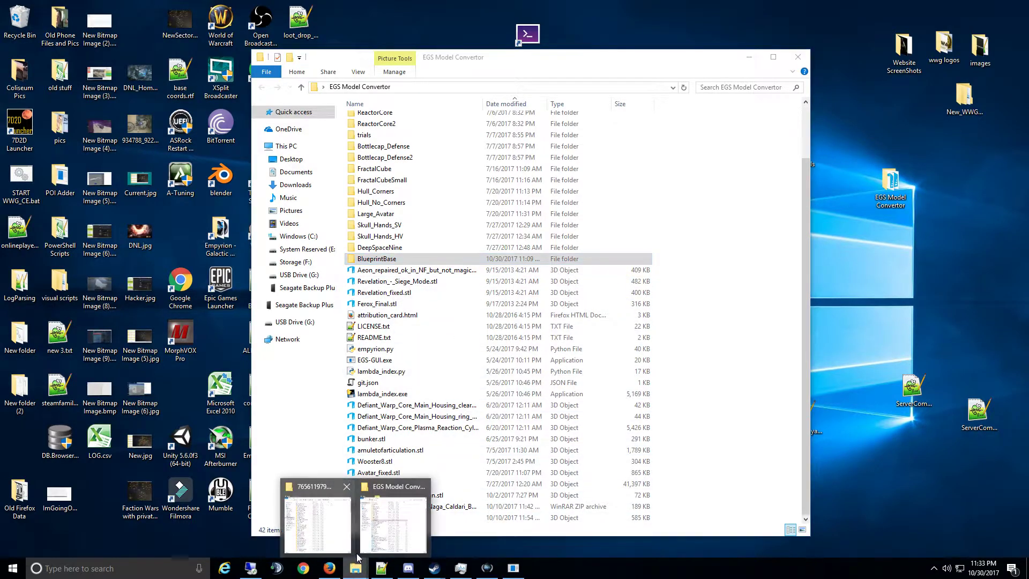
{"action": "left_click", "coordinate": [337, 536]}
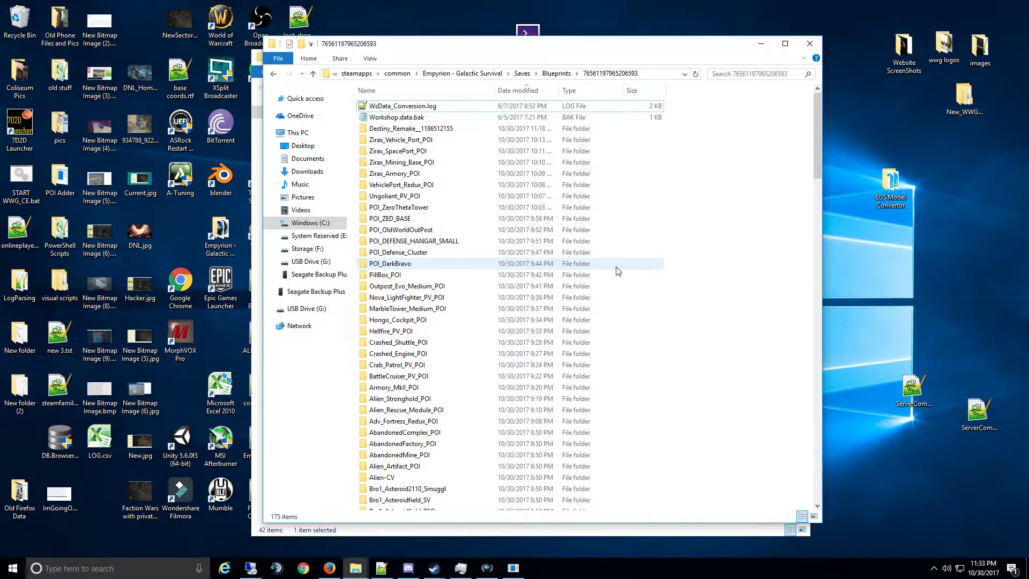
{"action": "scroll", "coordinate": [616, 271], "scroll_direction": "down", "scroll_amount": 7}
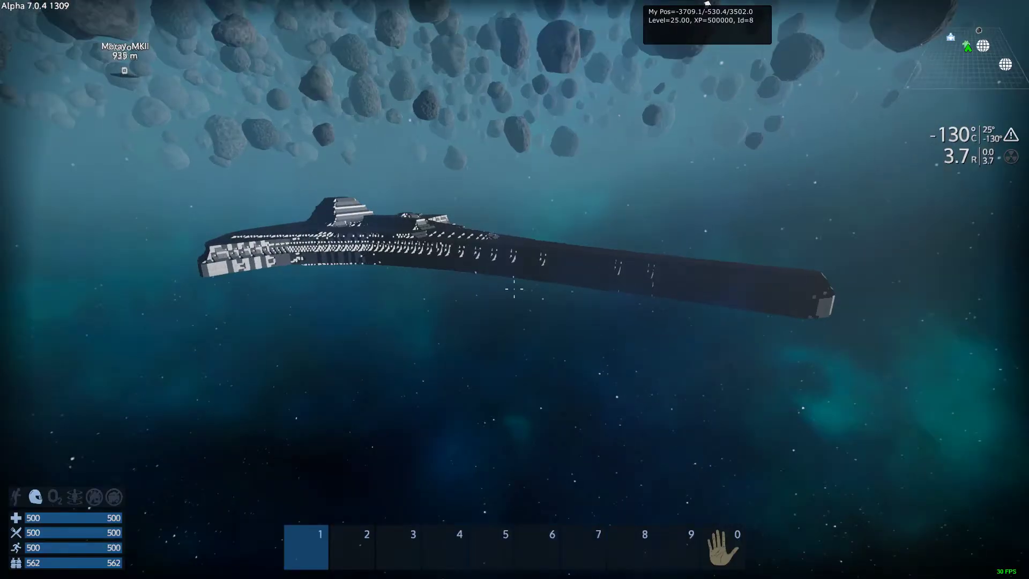
Step: Switch to the Empyrion game and fly around the imported ship to view its overall shape
{"action": "key", "text": "space"}
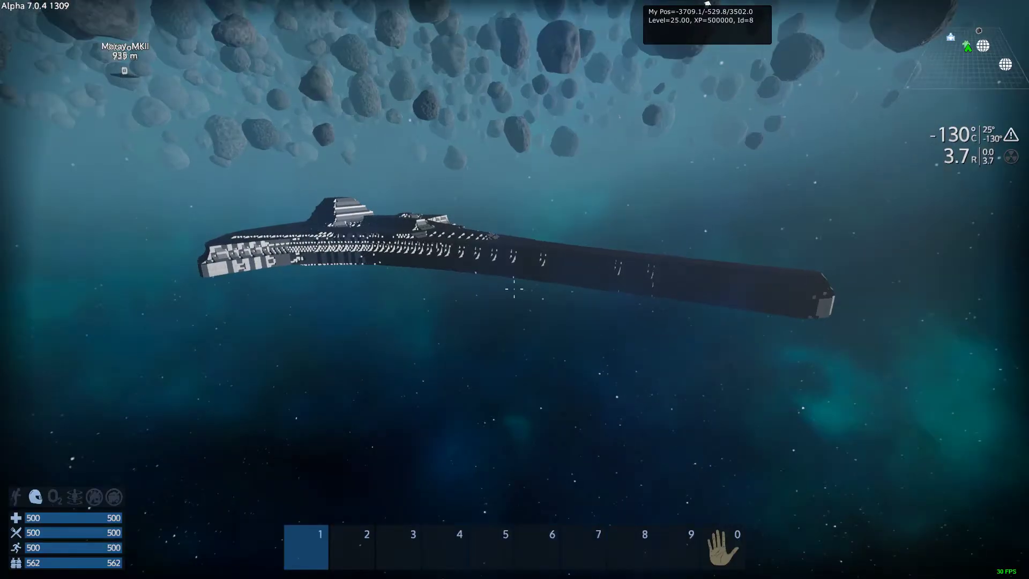
{"action": "key", "text": "w"}
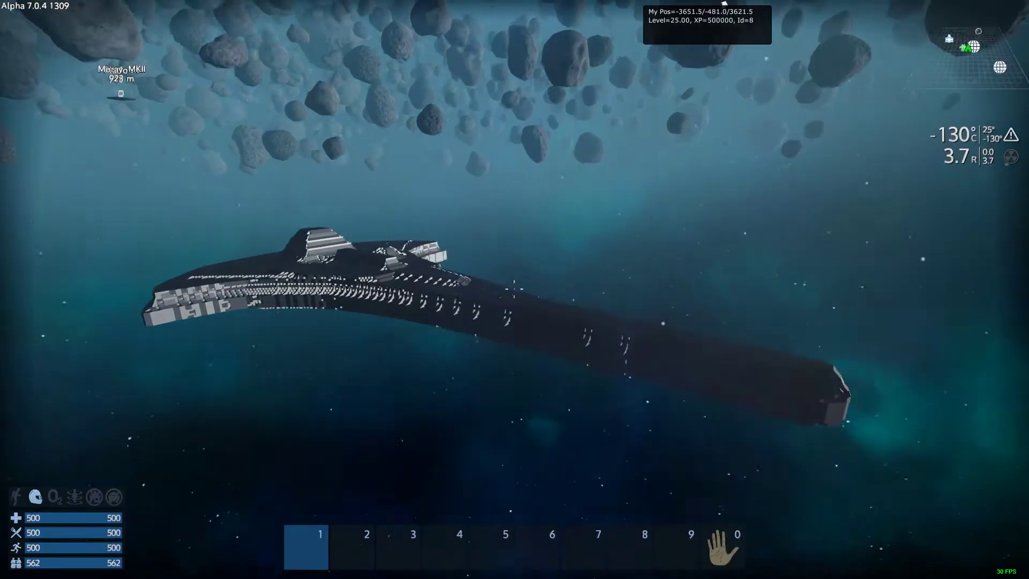
{"action": "key", "text": "w"}
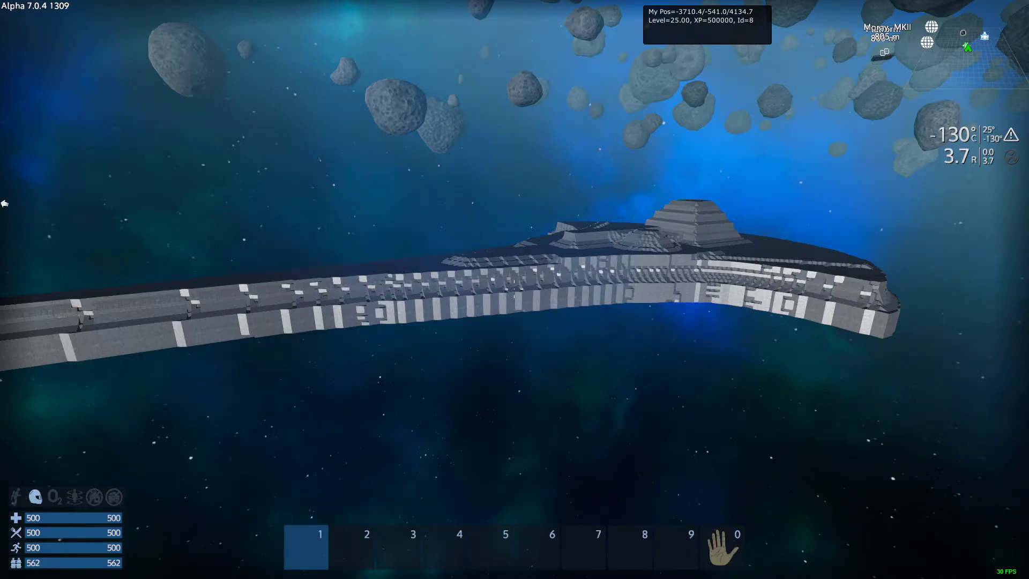
Step: Review the earlier replaceblocks commands for HullFull and HullThin on entity 10 in the game console, and close it without running anything
{"action": "key", "text": "F1"}
{"action": "key", "text": "Up"}
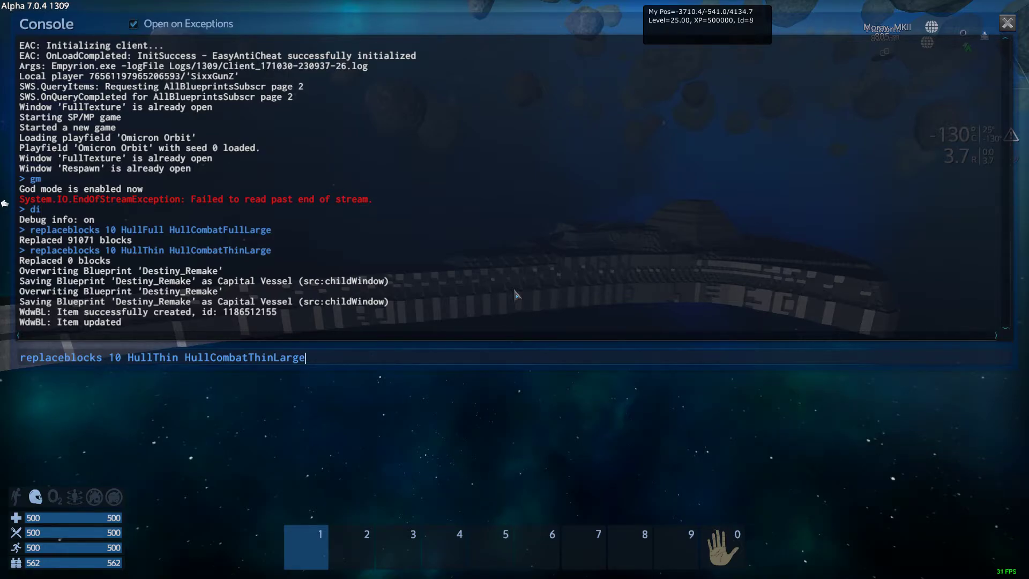
{"action": "key", "text": "Up"}
{"action": "key", "text": "Down"}
{"action": "key", "text": "Escape"}
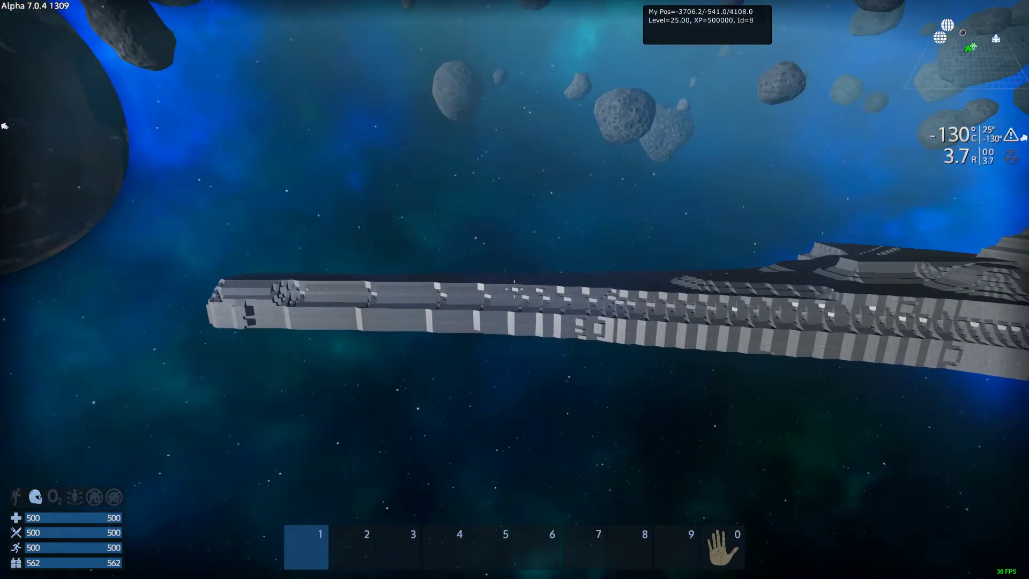
Step: Fly to the narrow tip of the Destiny_Remake ship and examine the stepped and sloped blocks there from several sides
{"action": "key", "text": "w"}
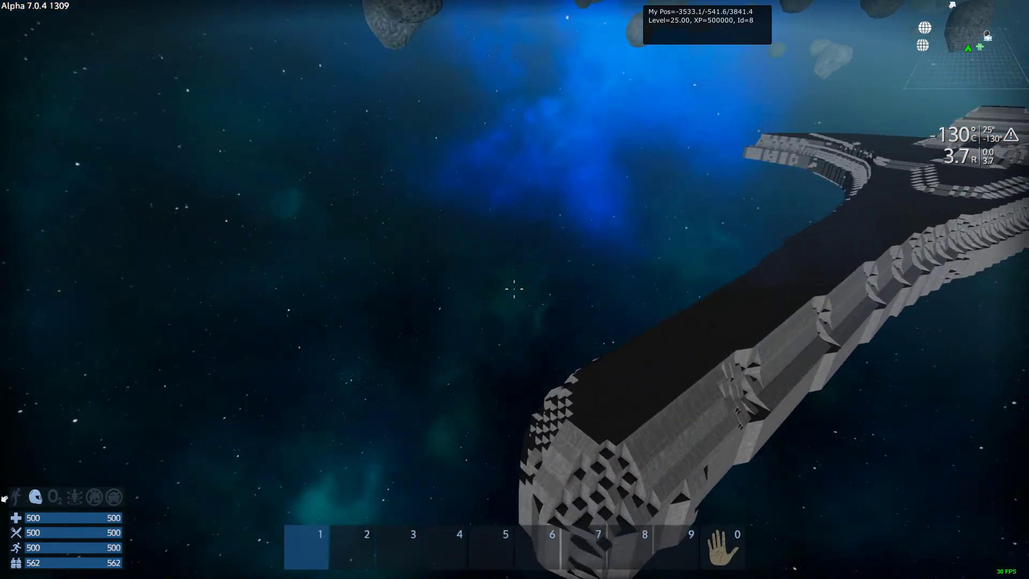
{"action": "key", "text": "w"}
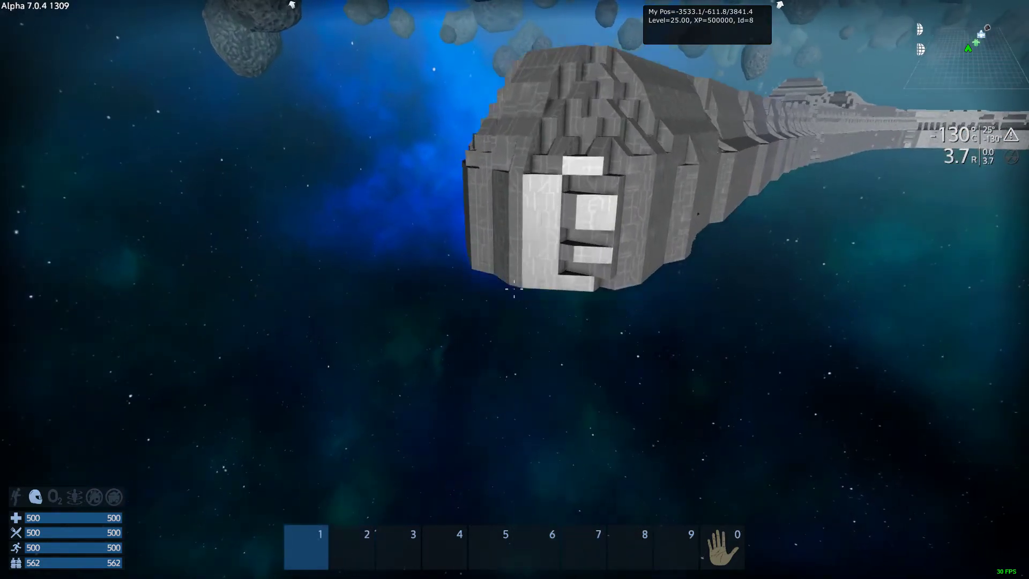
{"action": "key", "text": "w"}
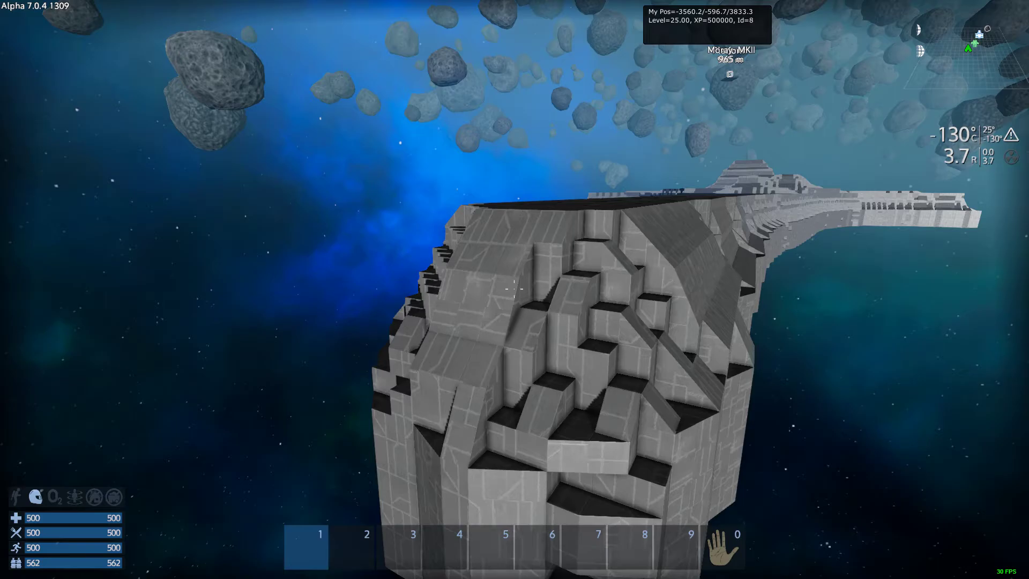
{"action": "key", "text": "w"}
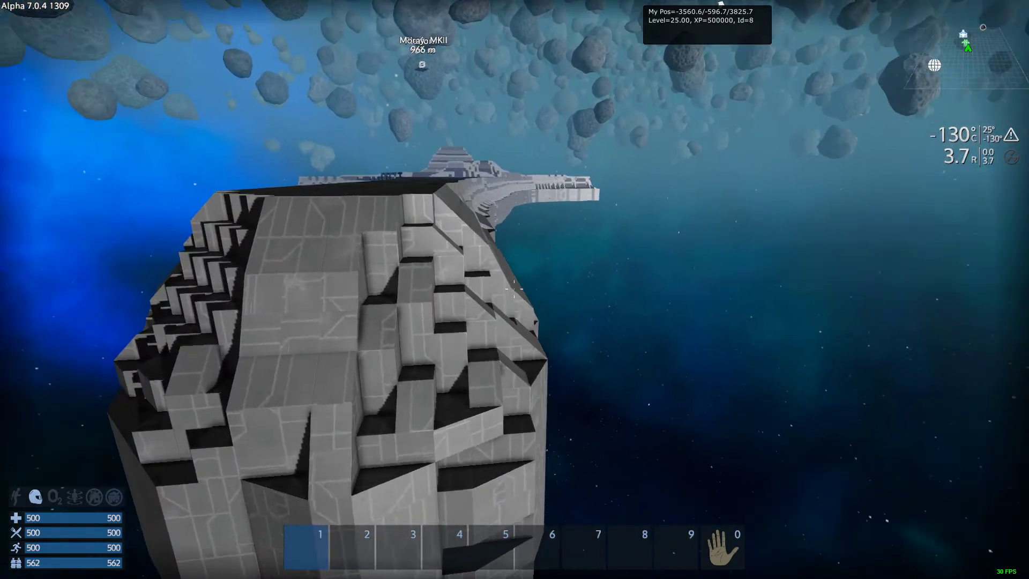
{"action": "key", "text": "w"}
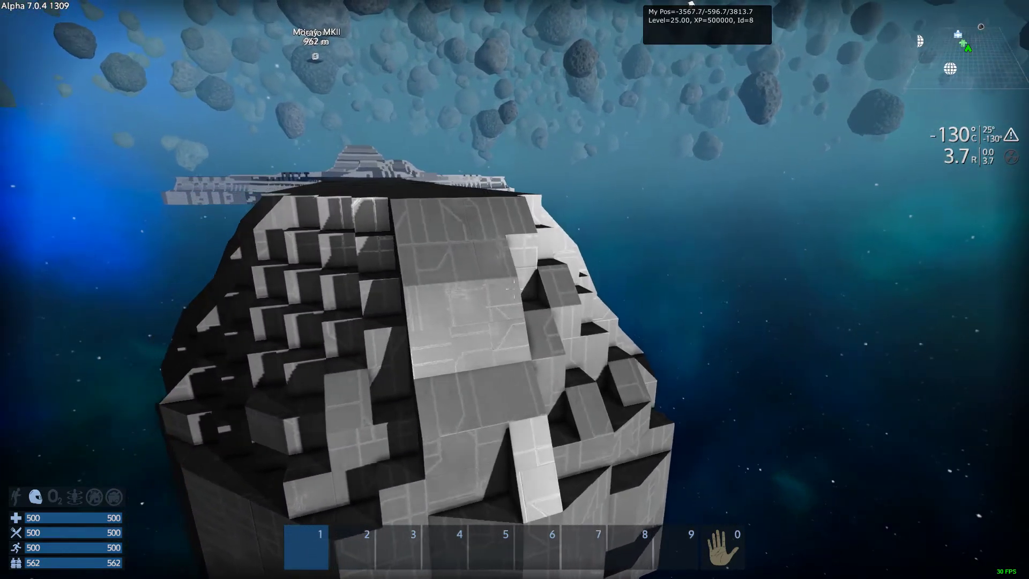
{"action": "key", "text": "w"}
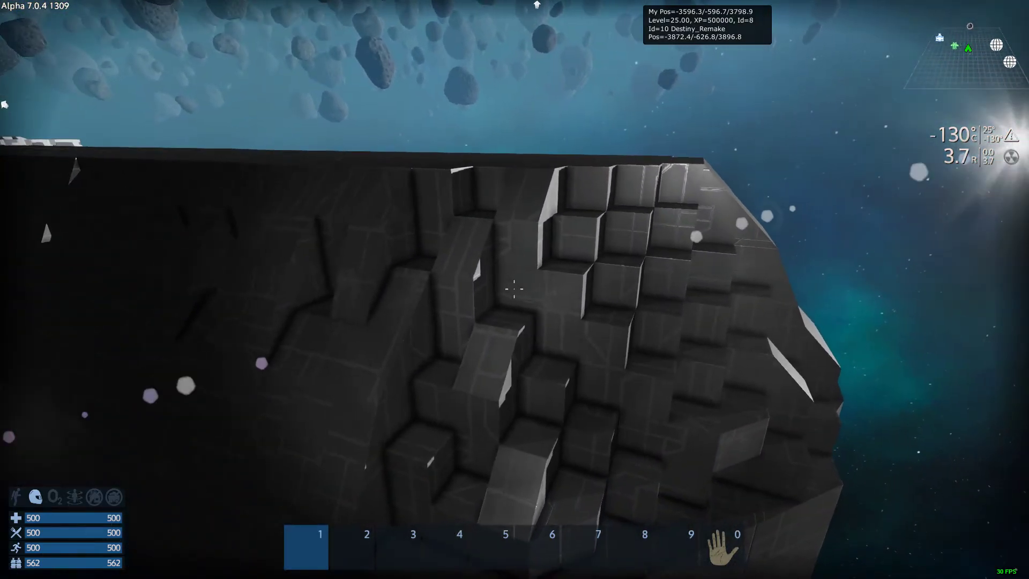
{"action": "key", "text": "w"}
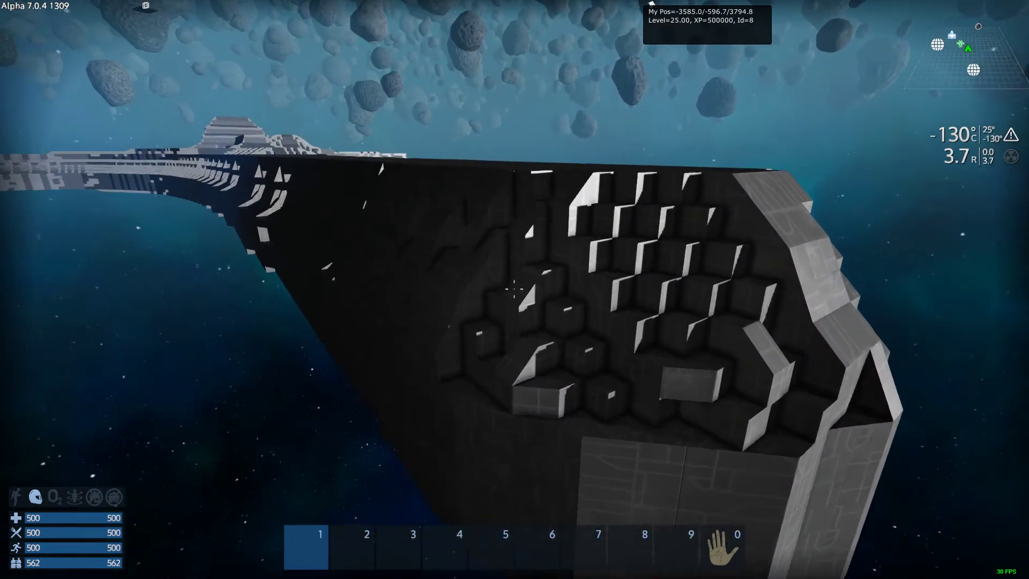
Step: Fly along the flanks and over the deck of the Destiny_Remake ship to examine how the hull blocks were shaped
{"action": "key", "text": "w"}
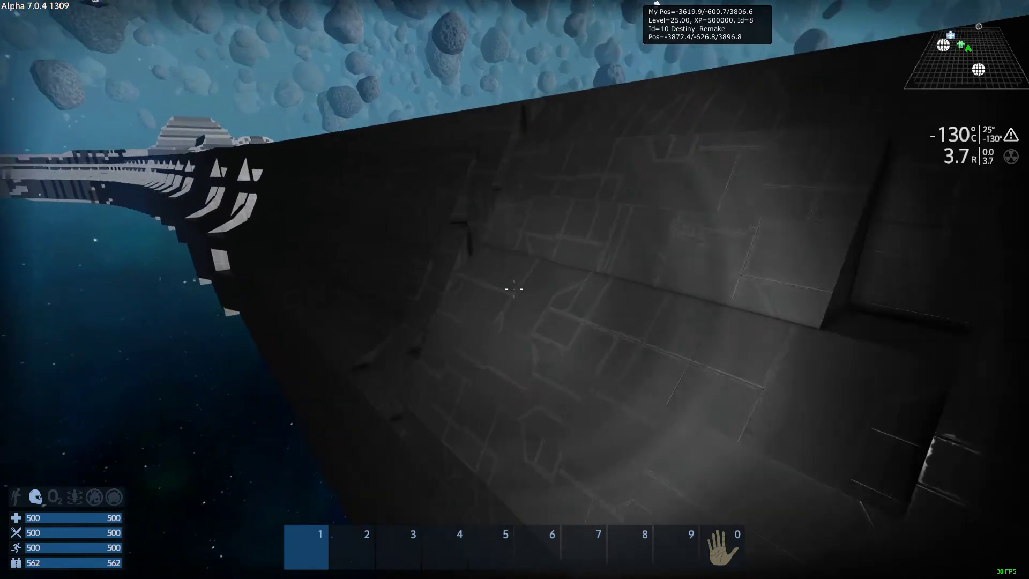
{"action": "key", "text": "w"}
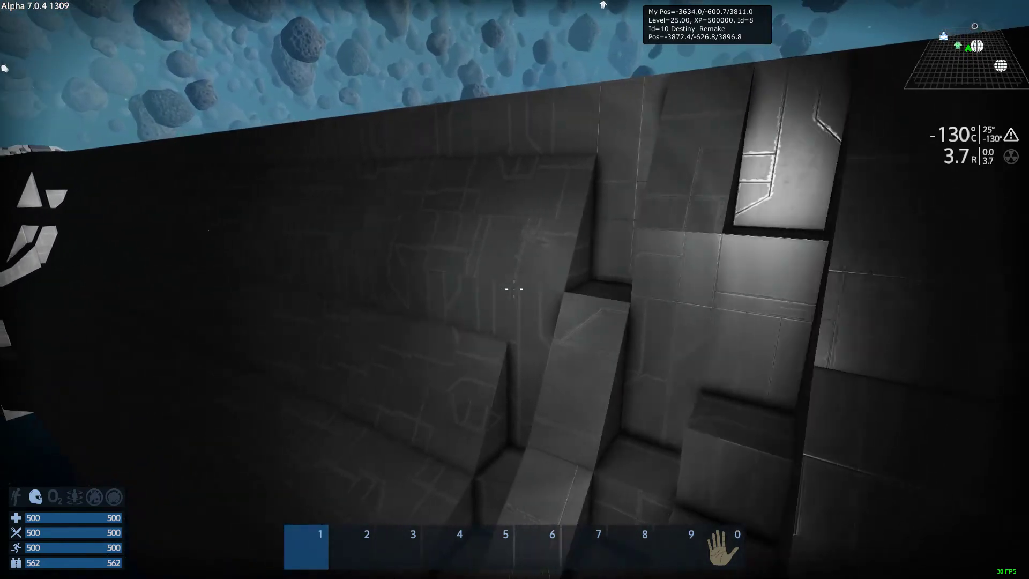
{"action": "key", "text": "w"}
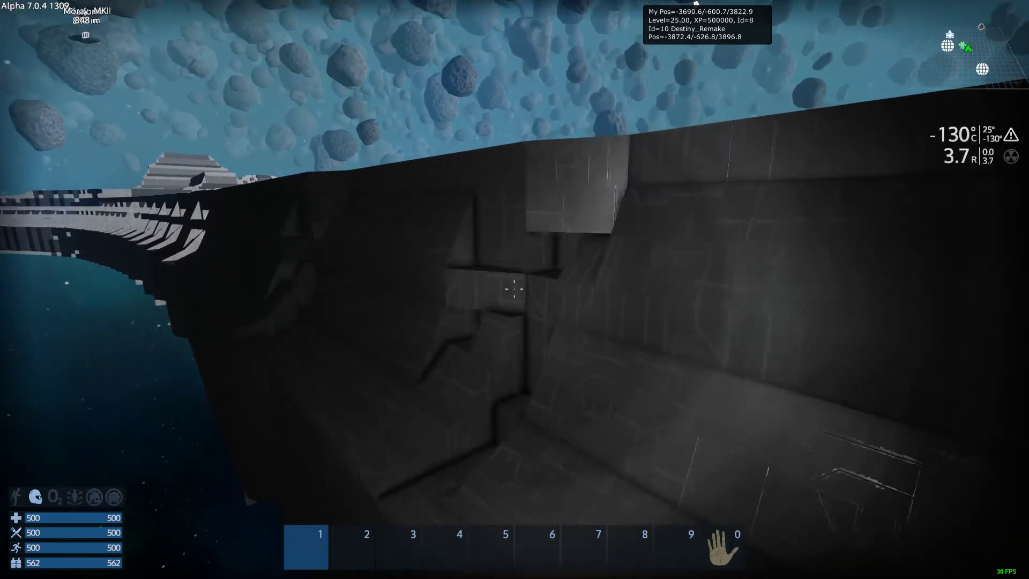
{"action": "key", "text": "w"}
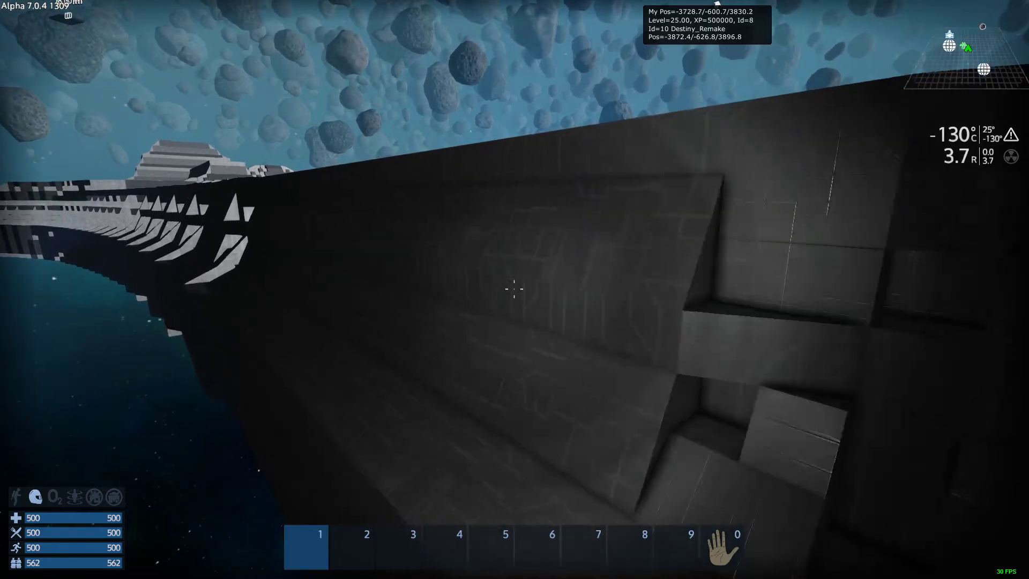
{"action": "key", "text": "w"}
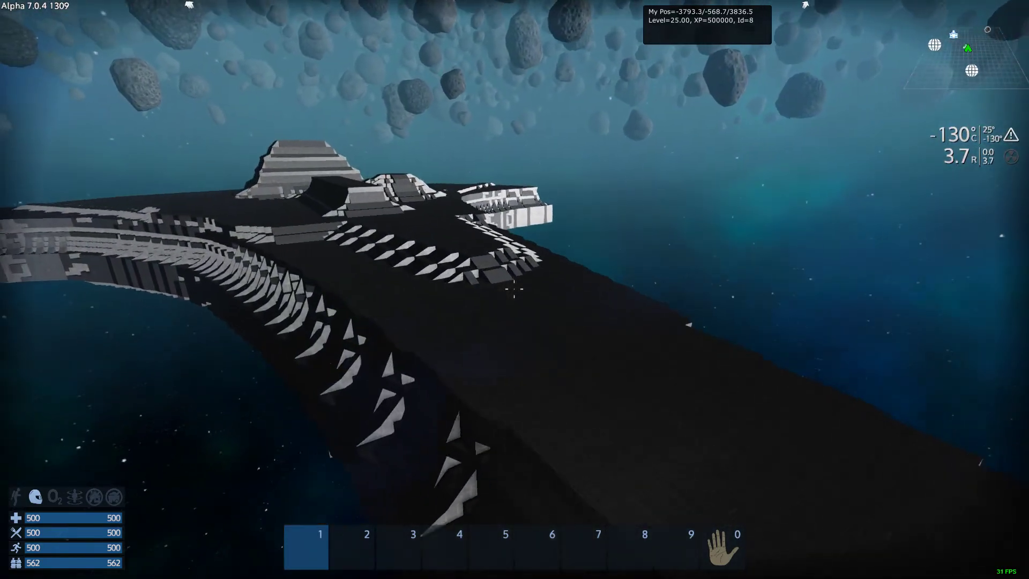
{"action": "key", "text": "w"}
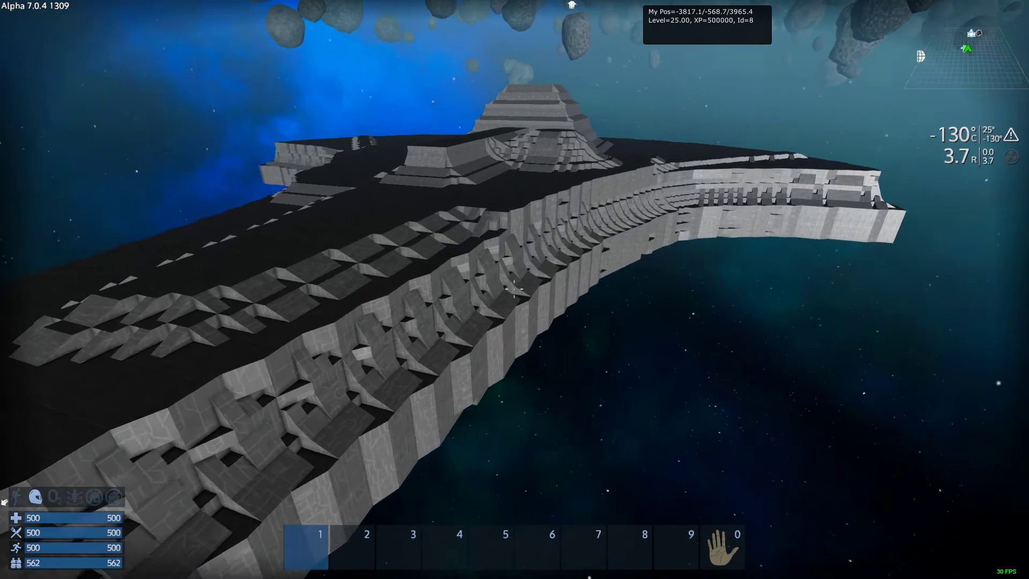
{"action": "key", "text": "w"}
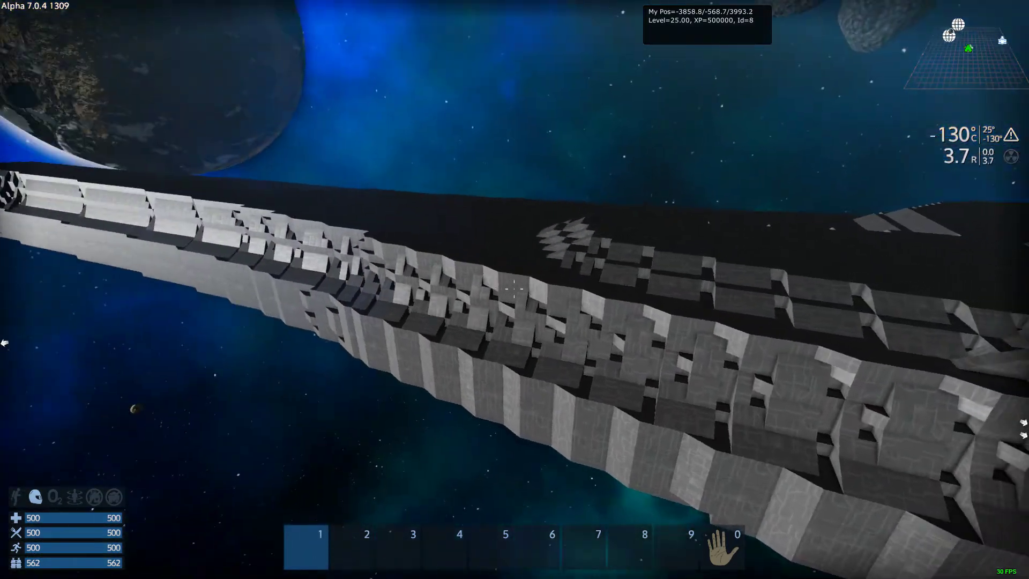
{"action": "key", "text": "w"}
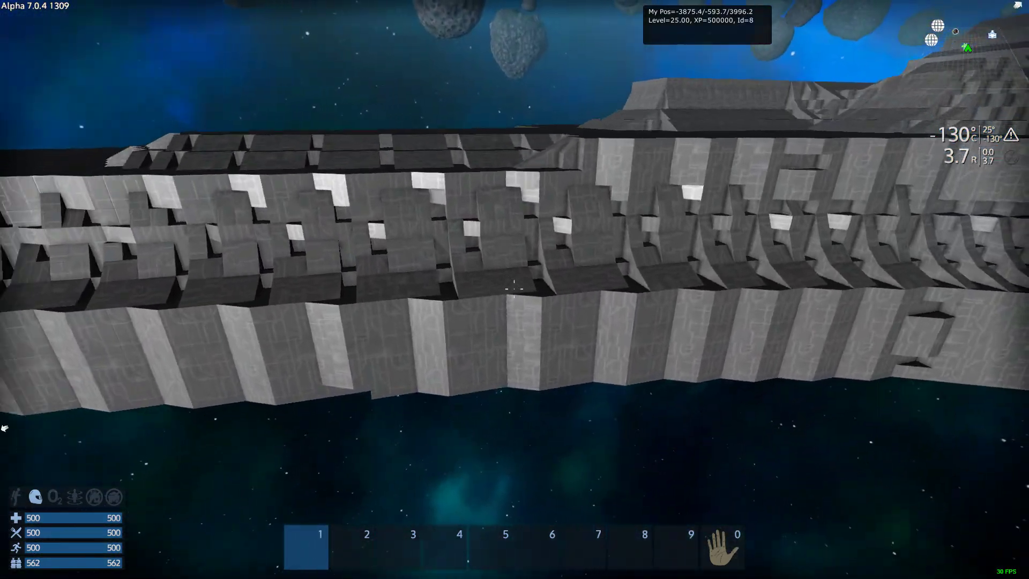
Step: Fly through the hull to examine the inner walls of the Destiny_Remake ship, and exit to view the whole vessel from above
{"action": "key", "text": "w"}
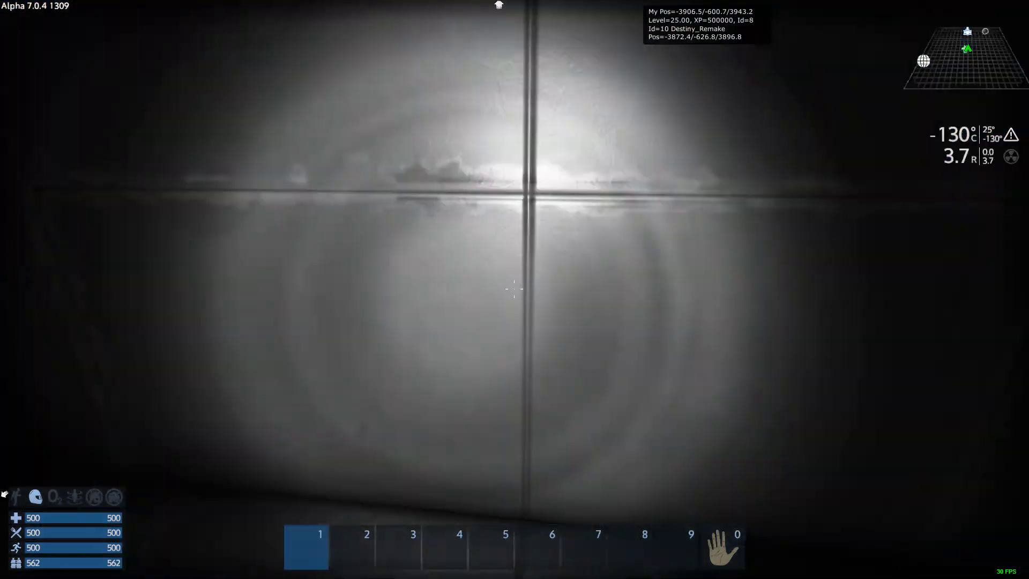
{"action": "key", "text": "w"}
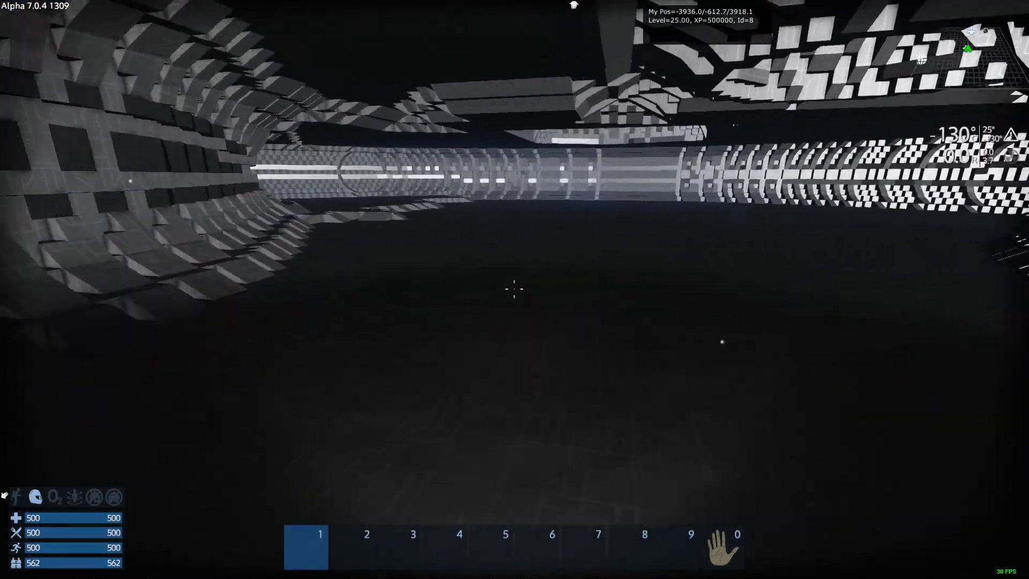
{"action": "key", "text": "w"}
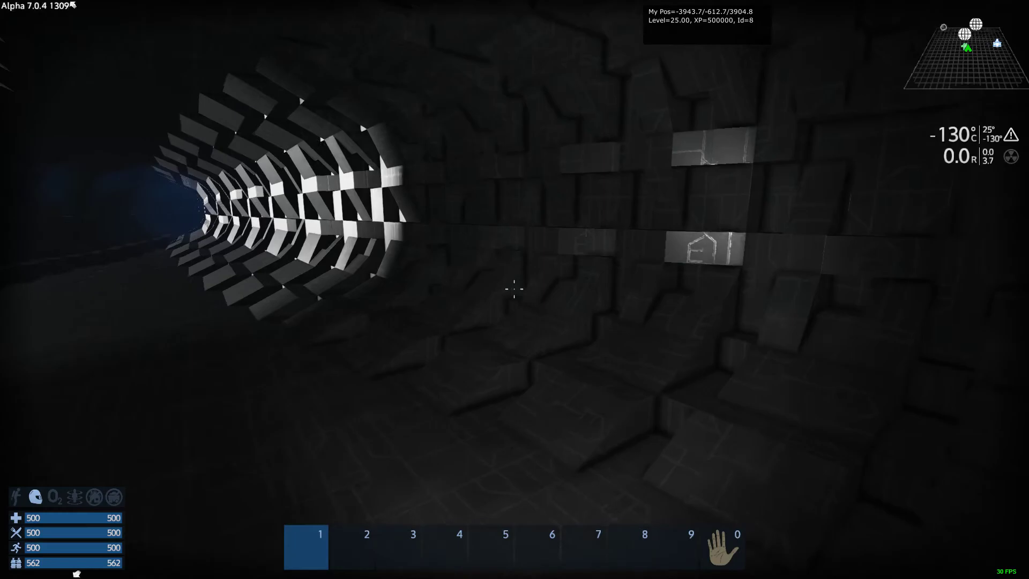
{"action": "key", "text": "w"}
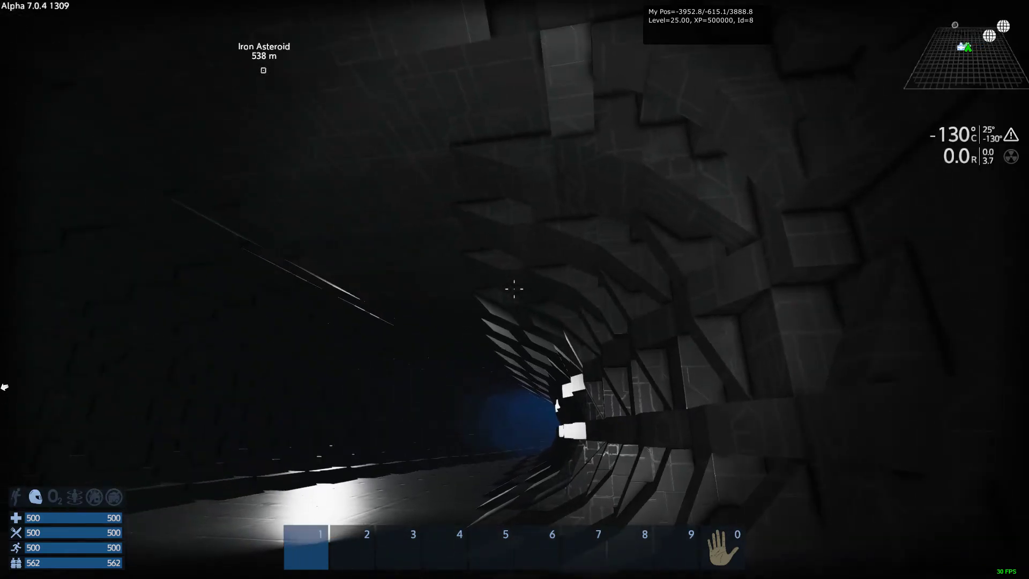
{"action": "key", "text": "w"}
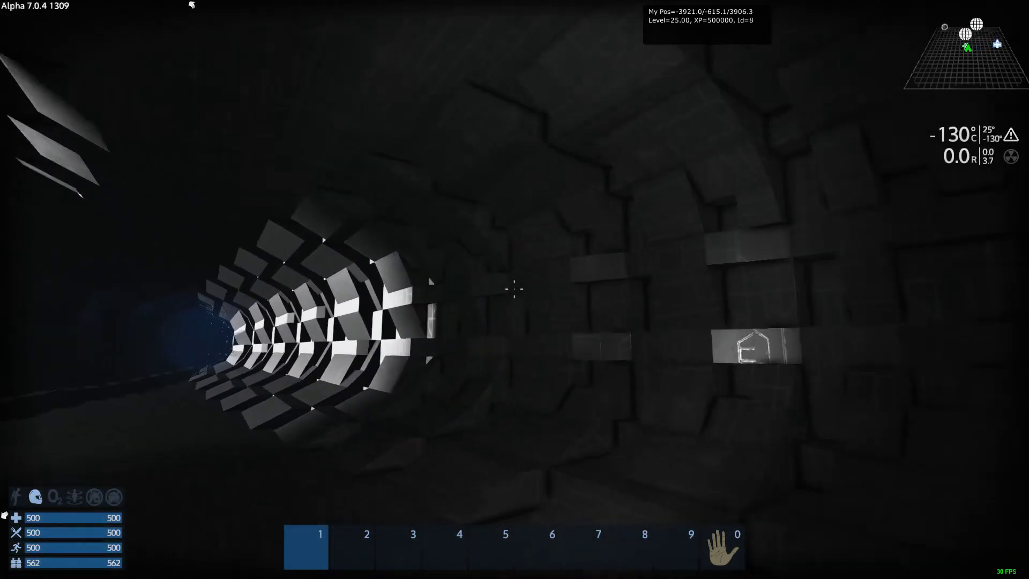
{"action": "key", "text": "w"}
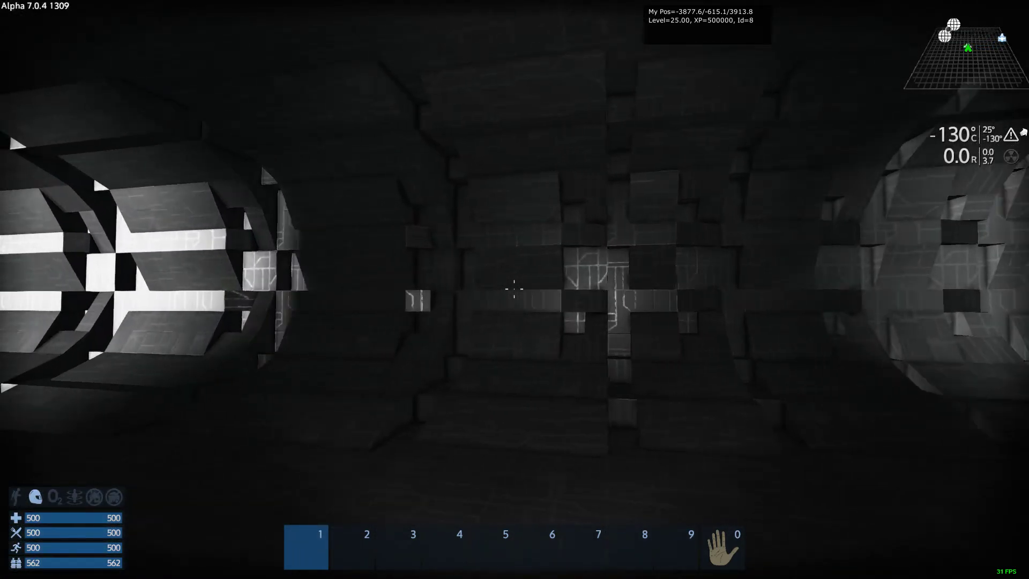
{"action": "key", "text": "w"}
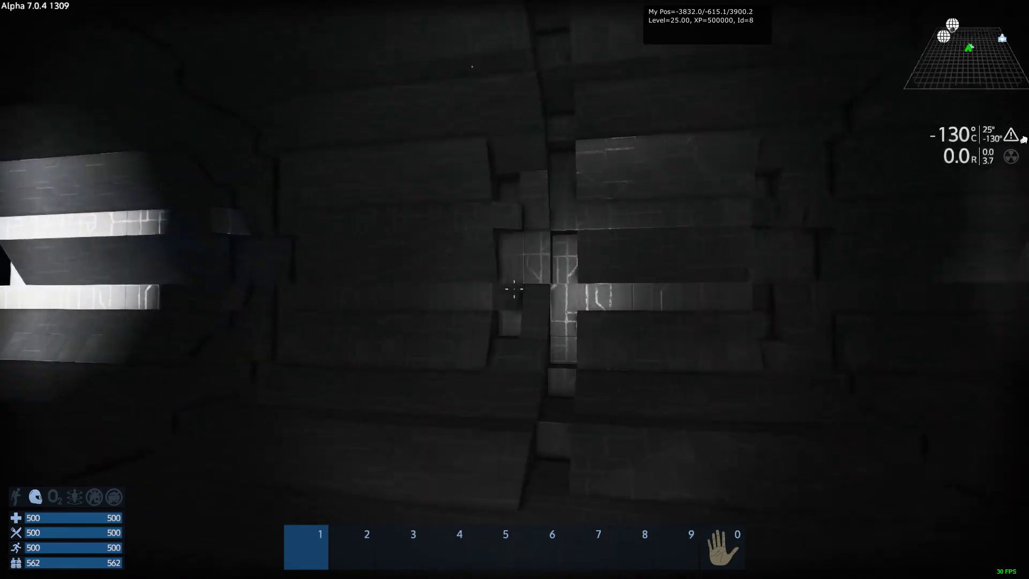
{"action": "key", "text": "w"}
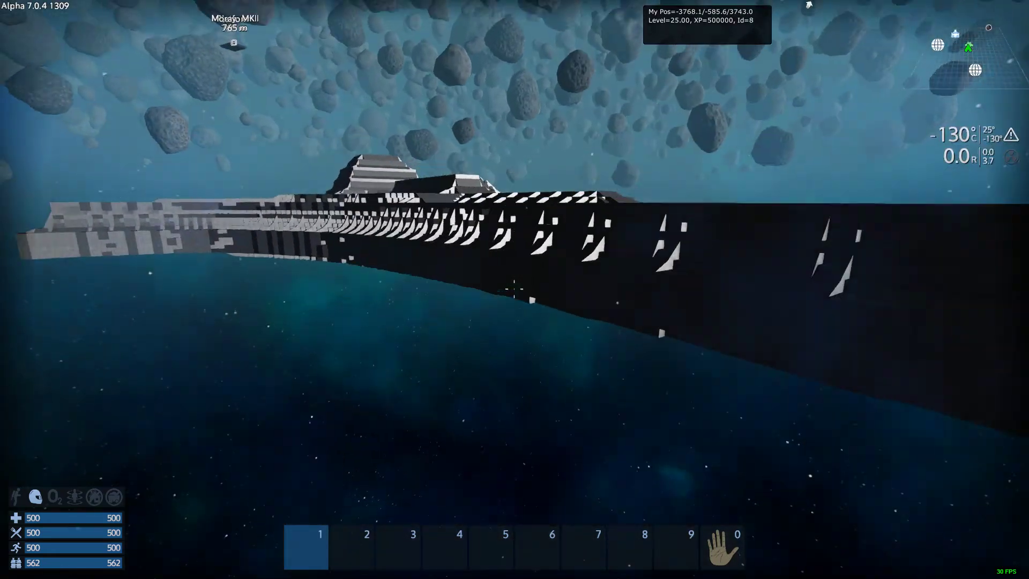
{"action": "key", "text": "w"}
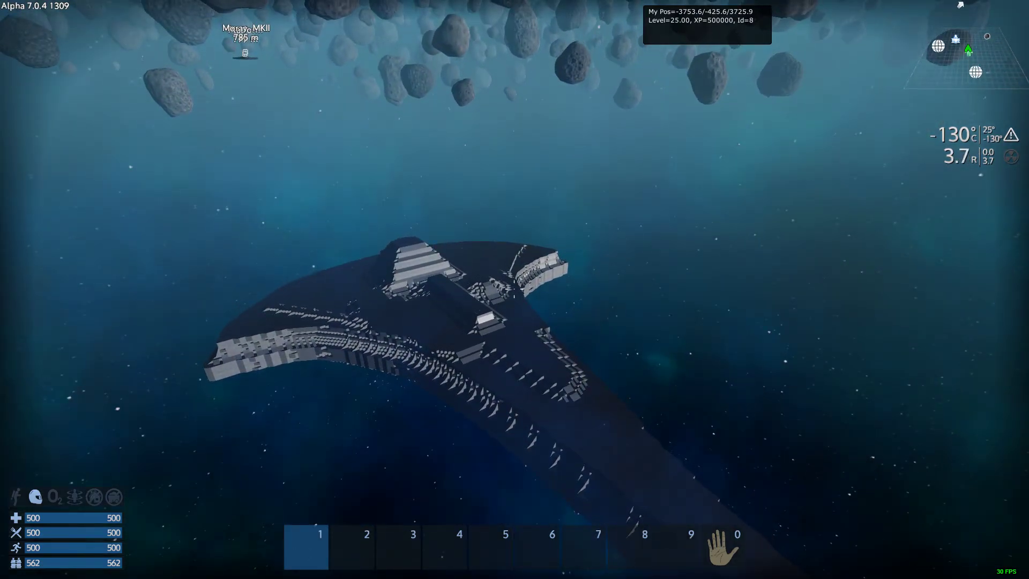
Step: Review the resource costs and size details of the MP-DestroyedFacility and Destiny_Remake blueprints, and return to the game view
{"action": "key", "text": "b"}
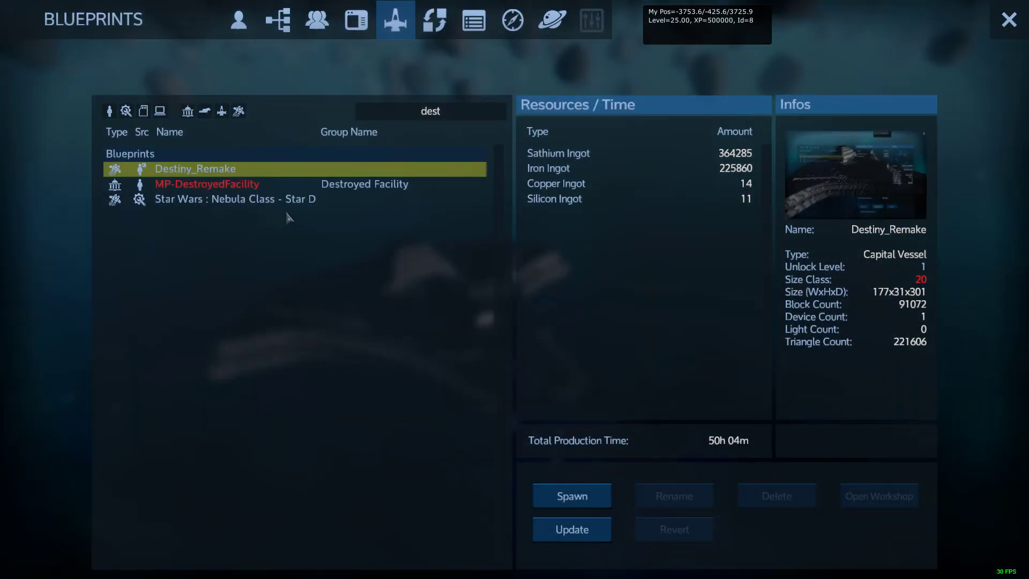
{"action": "left_click", "coordinate": [214, 183]}
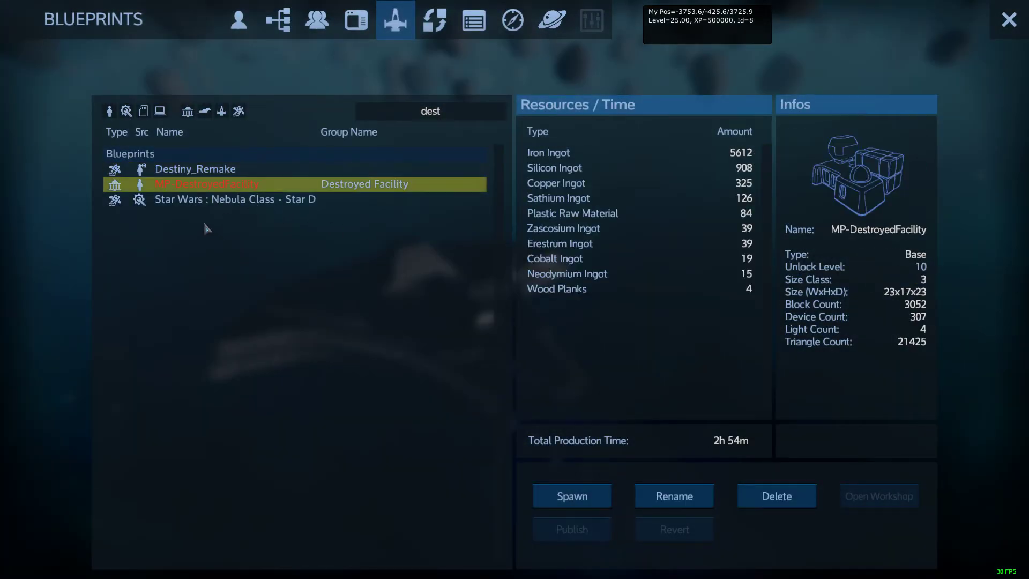
{"action": "left_click", "coordinate": [177, 171]}
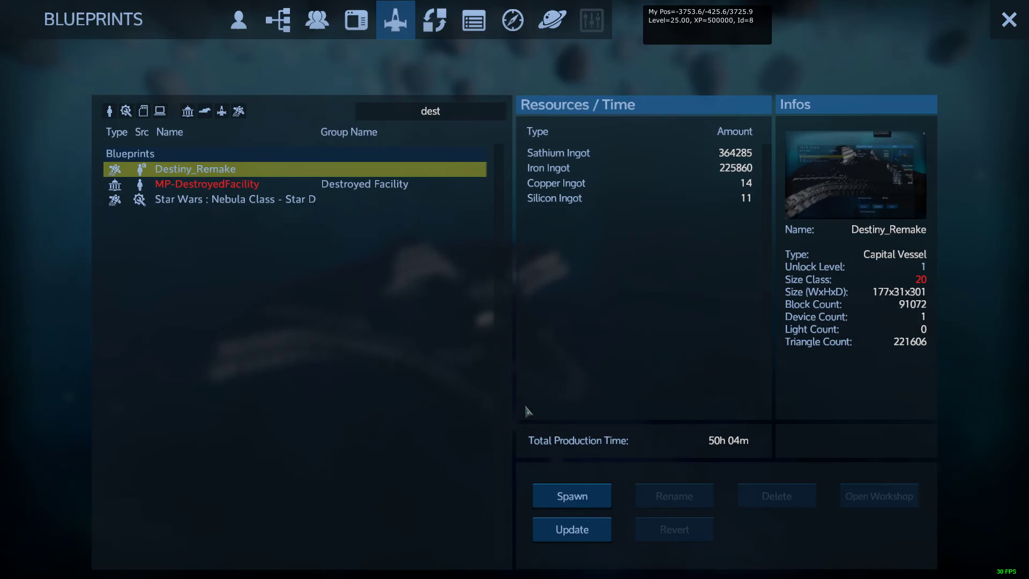
{"action": "key", "text": "Escape"}
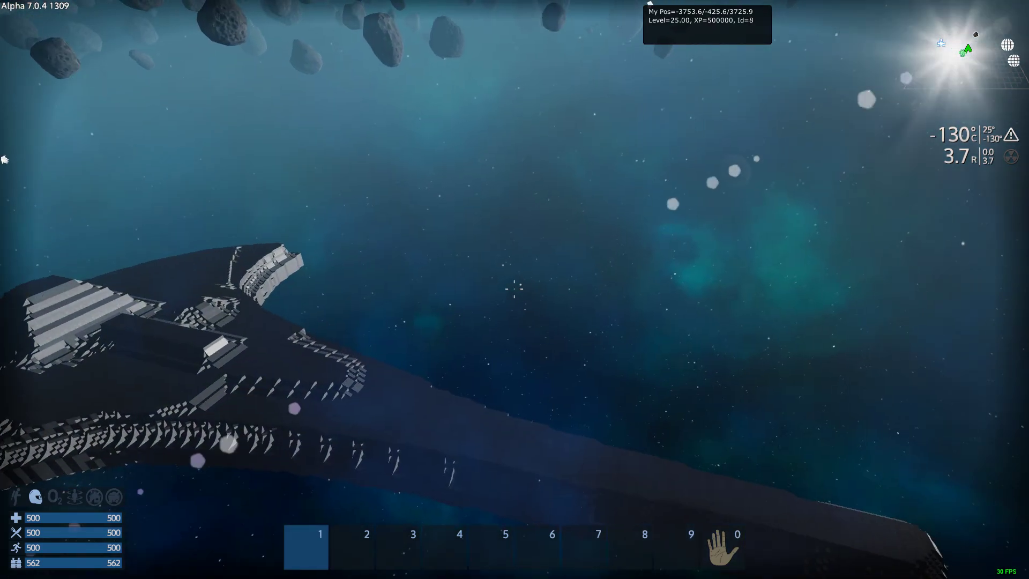